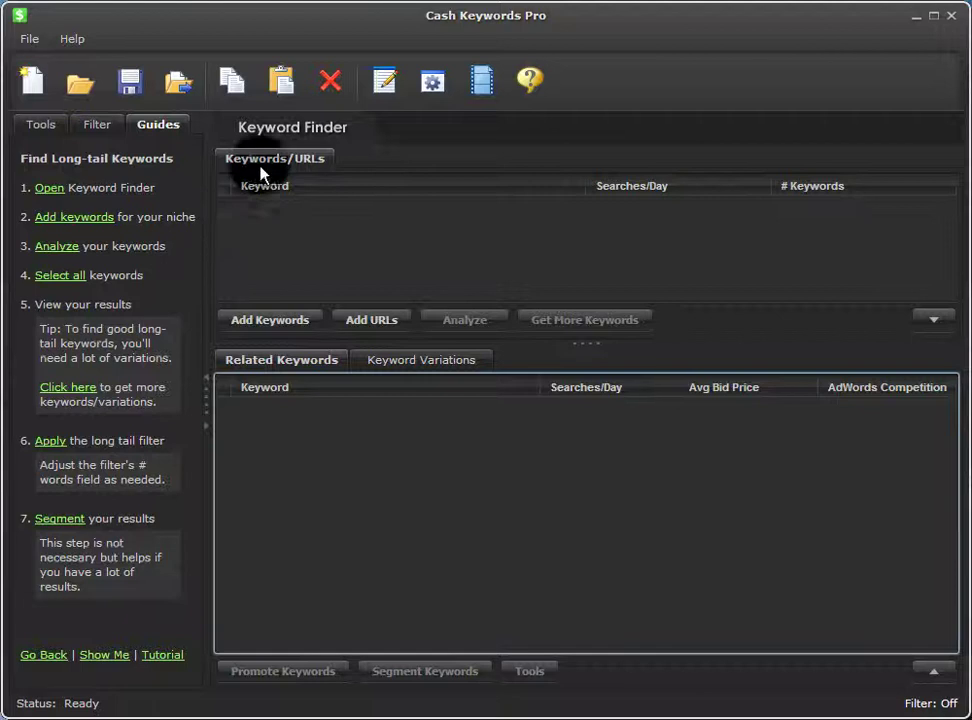
# - Add the keywords "golf club" and "golf clubs" to the Keyword Finder list
pyautogui.click(84, 219)
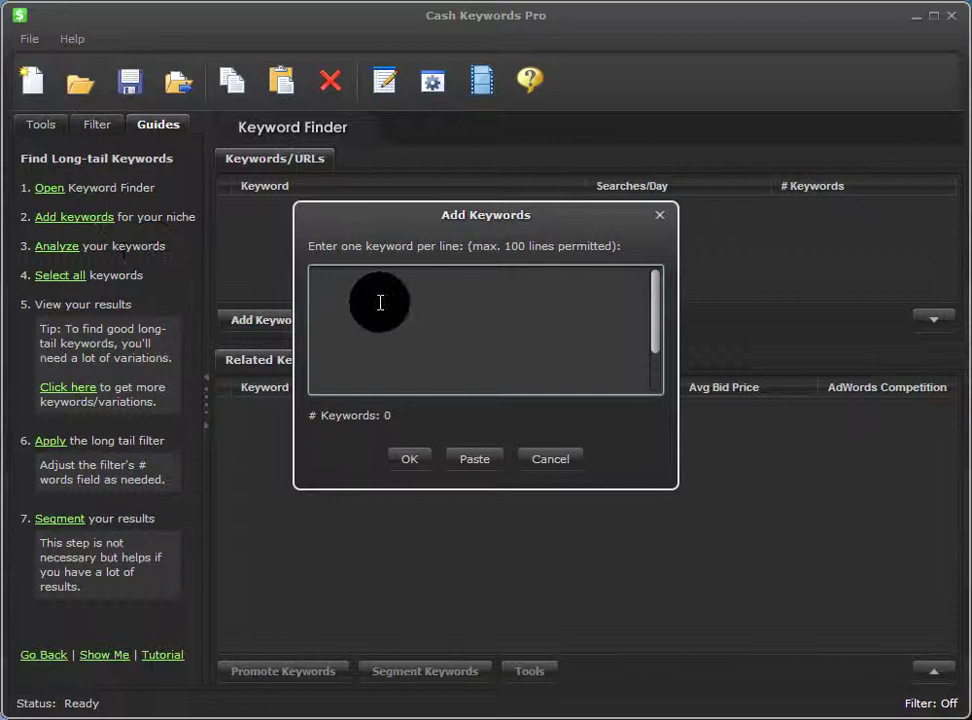
pyautogui.write('golf clubgolf club')
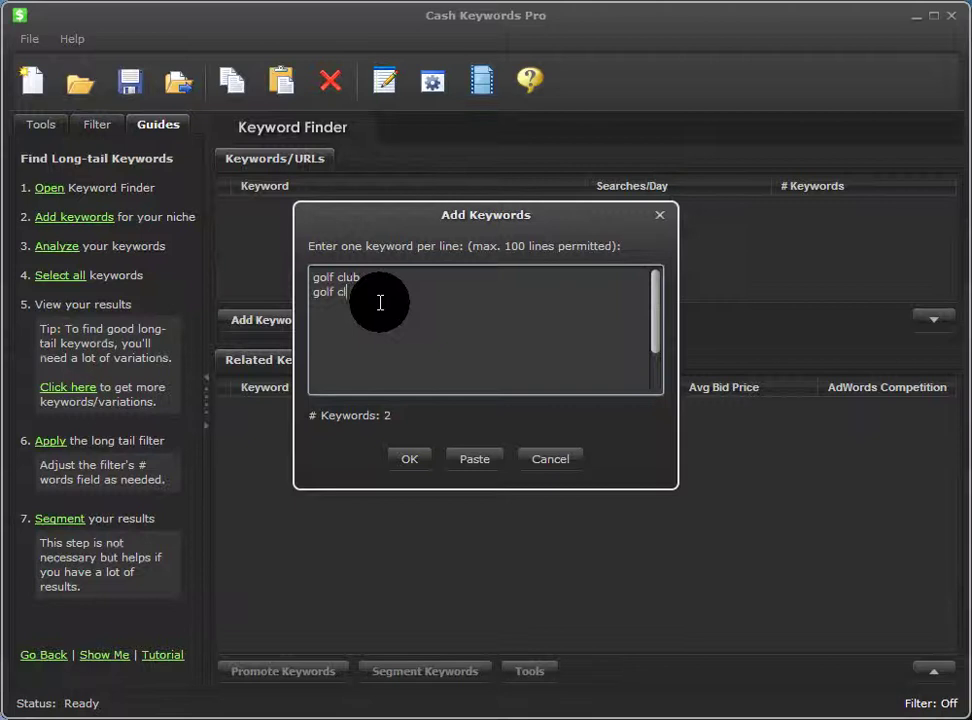
pyautogui.write('s')
pyautogui.click(406, 459)
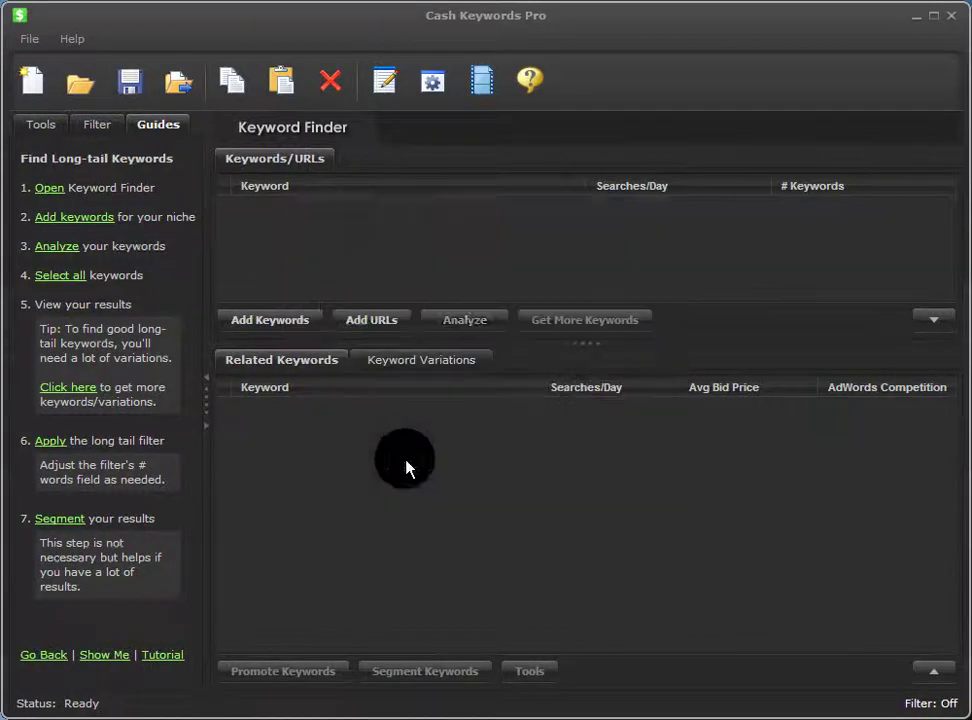
# - Analyze the two golf club keywords and show the keyword variations for both of them
pyautogui.click(57, 247)
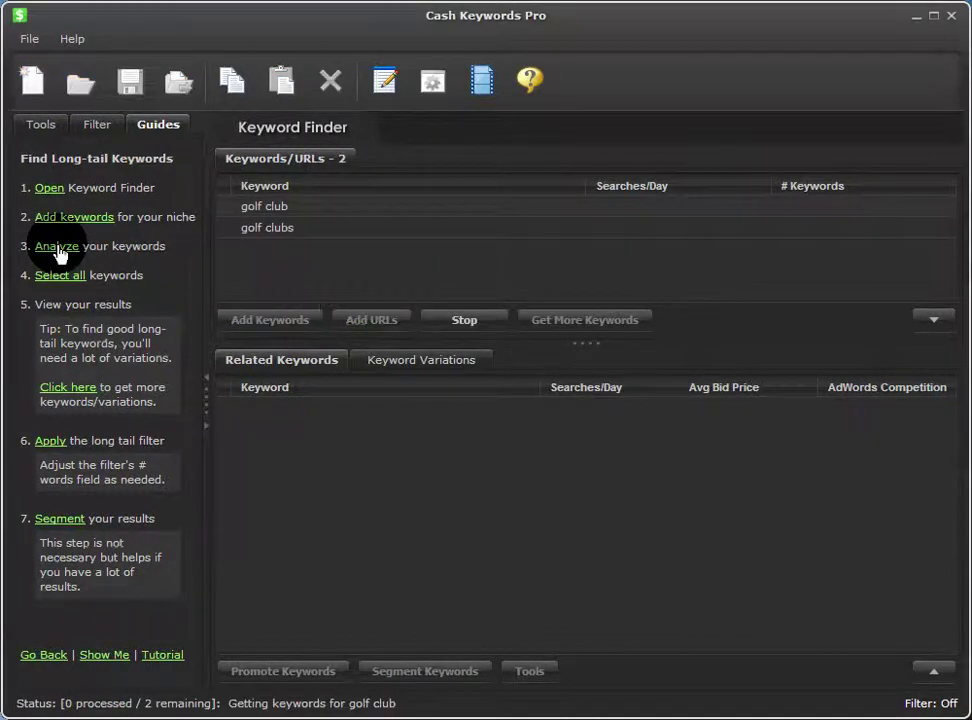
pyautogui.click(60, 279)
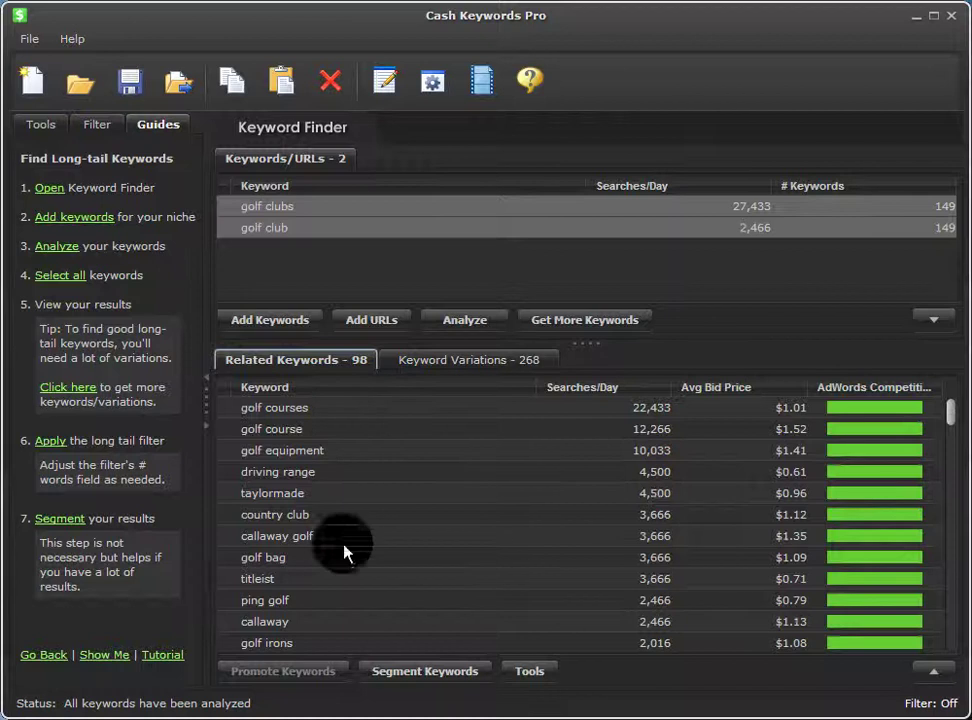
pyautogui.click(419, 366)
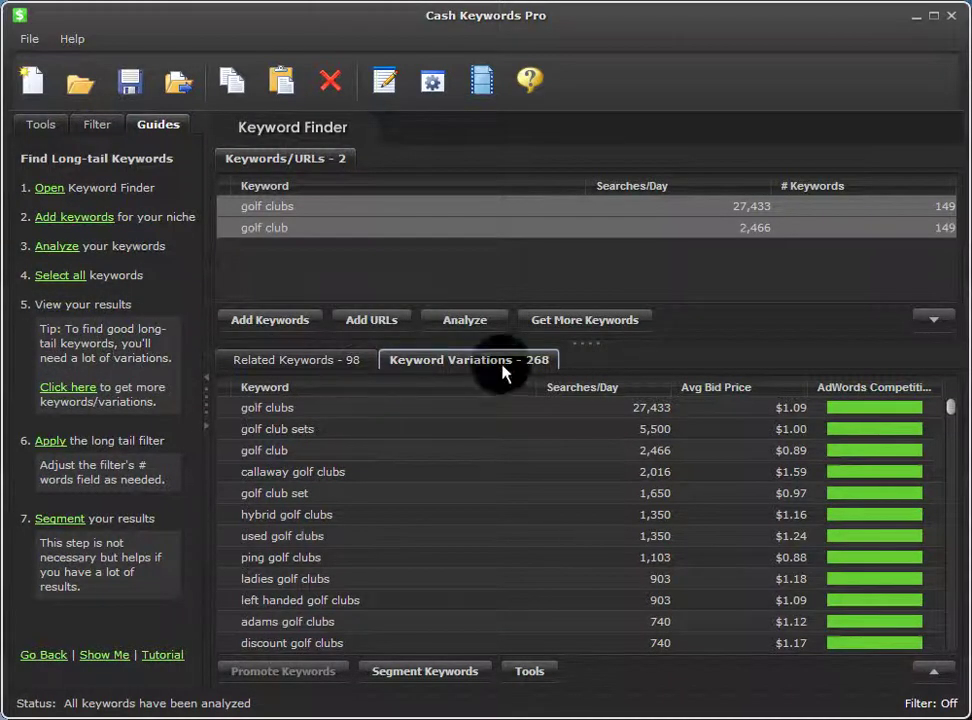
# - Promote the variations golf club sets, golf club set and callaway, hybrid, used and ladies golf clubs, plus related keywords golf irons and golf putters
pyautogui.click(68, 388)
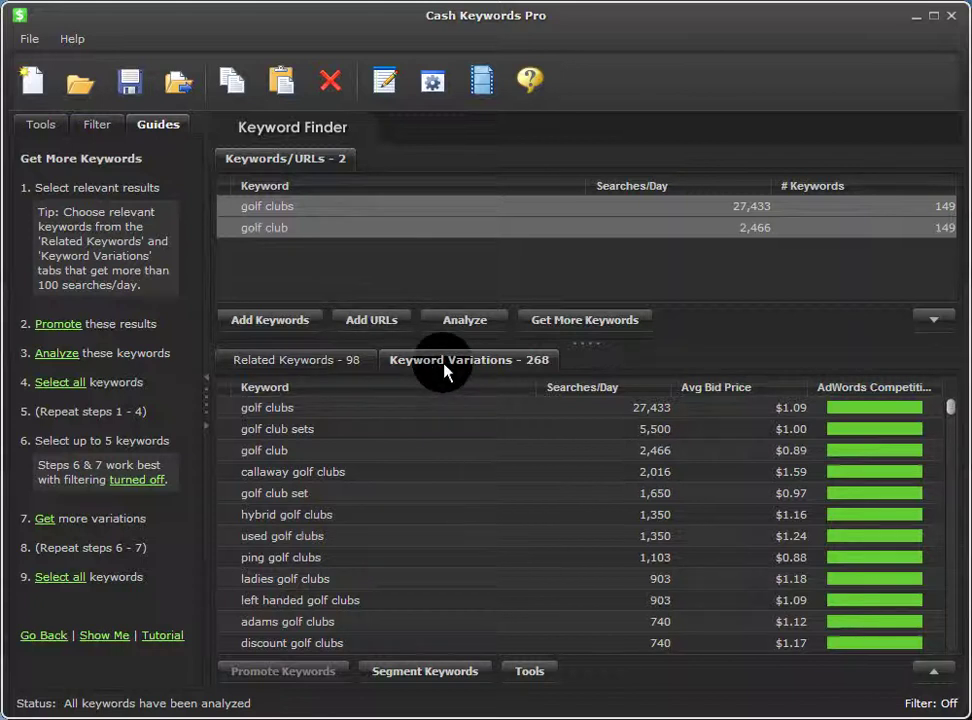
pyautogui.click(306, 436)
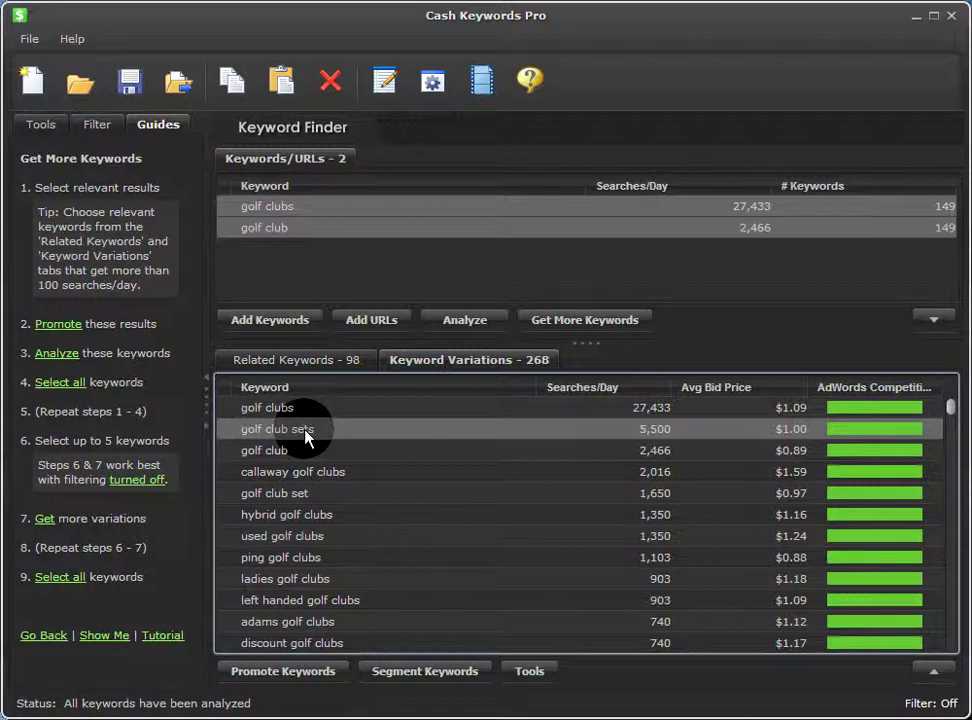
pyautogui.keyDown('ctrl'); pyautogui.click(308, 494); pyautogui.keyUp('ctrl')
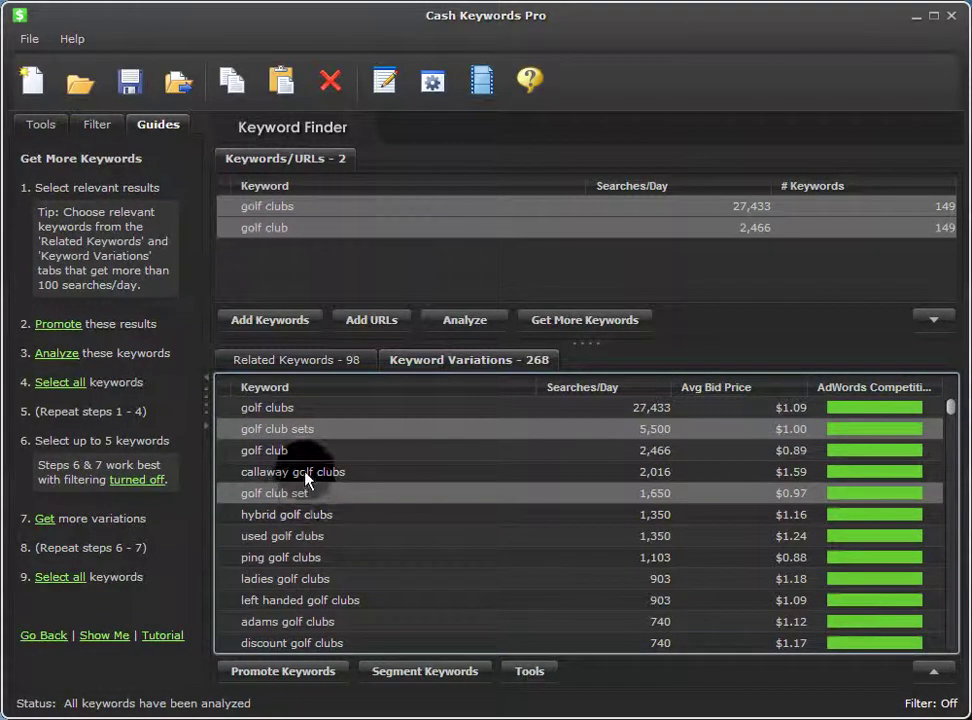
pyautogui.keyDown('ctrl'); pyautogui.click(305, 476); pyautogui.keyUp('ctrl')
pyautogui.keyDown('ctrl'); pyautogui.click(314, 516); pyautogui.keyUp('ctrl')
pyautogui.keyDown('ctrl'); pyautogui.click(314, 536); pyautogui.keyUp('ctrl')
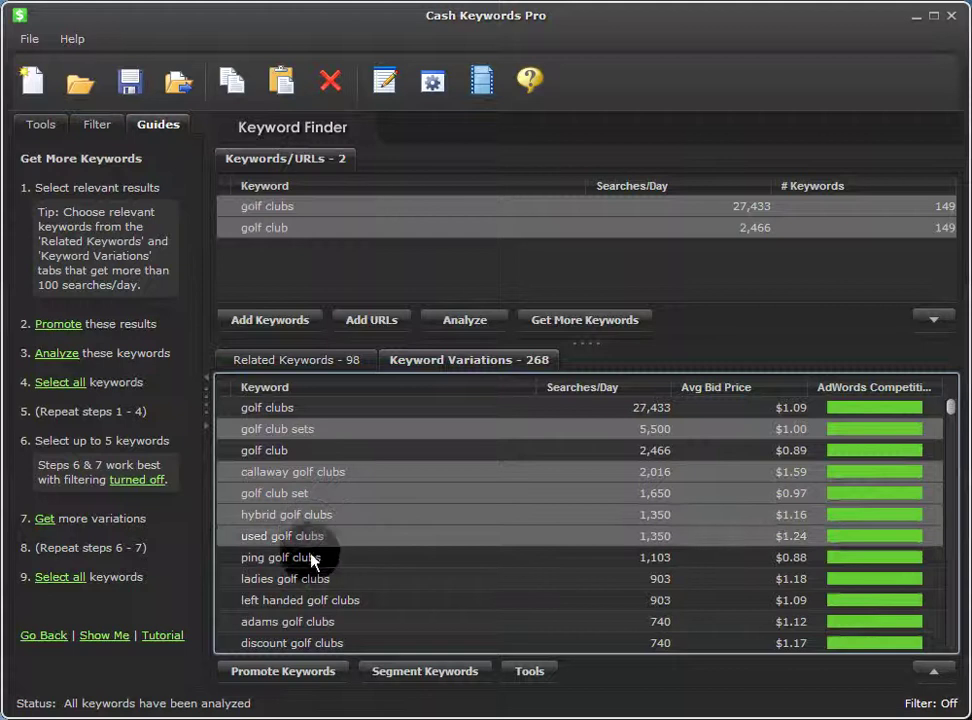
pyautogui.keyDown('ctrl'); pyautogui.click(312, 582); pyautogui.keyUp('ctrl')
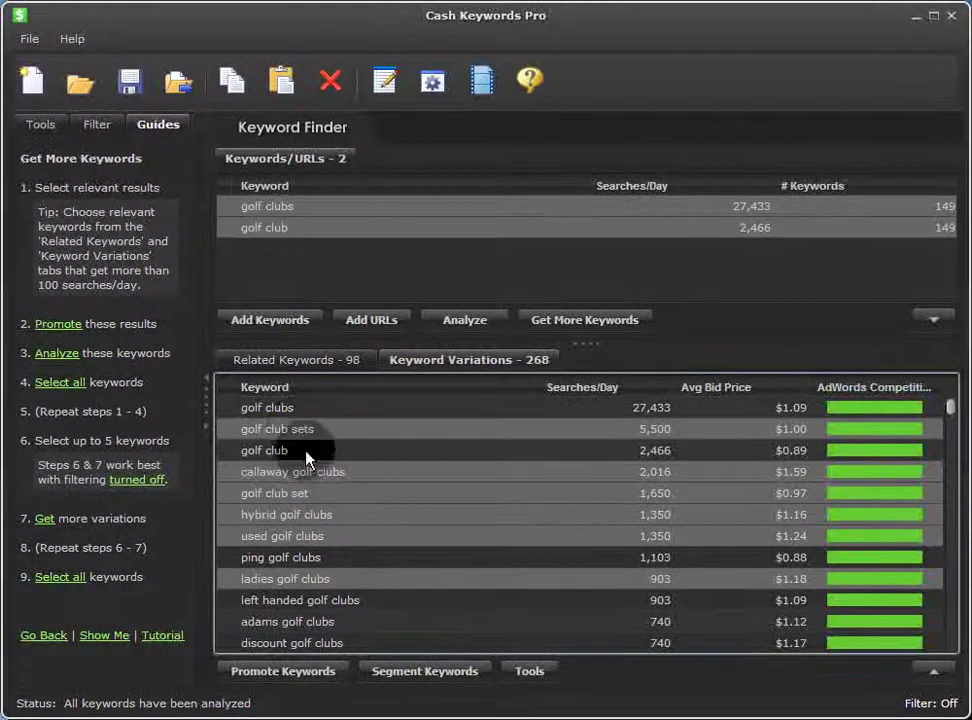
pyautogui.click(276, 362)
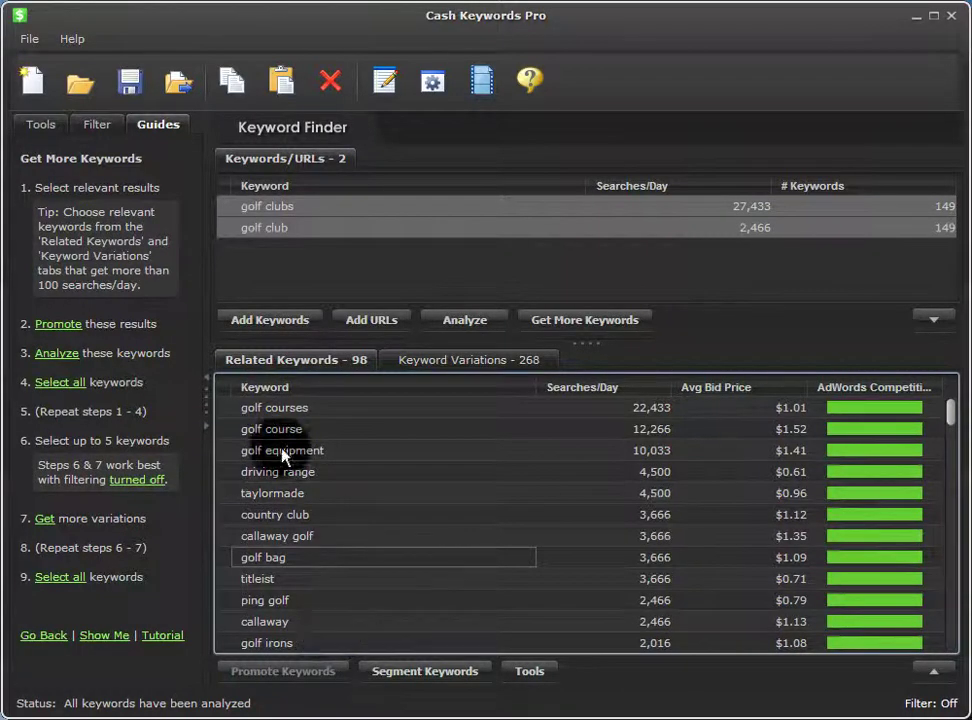
pyautogui.click(330, 643)
pyautogui.click(955, 460)
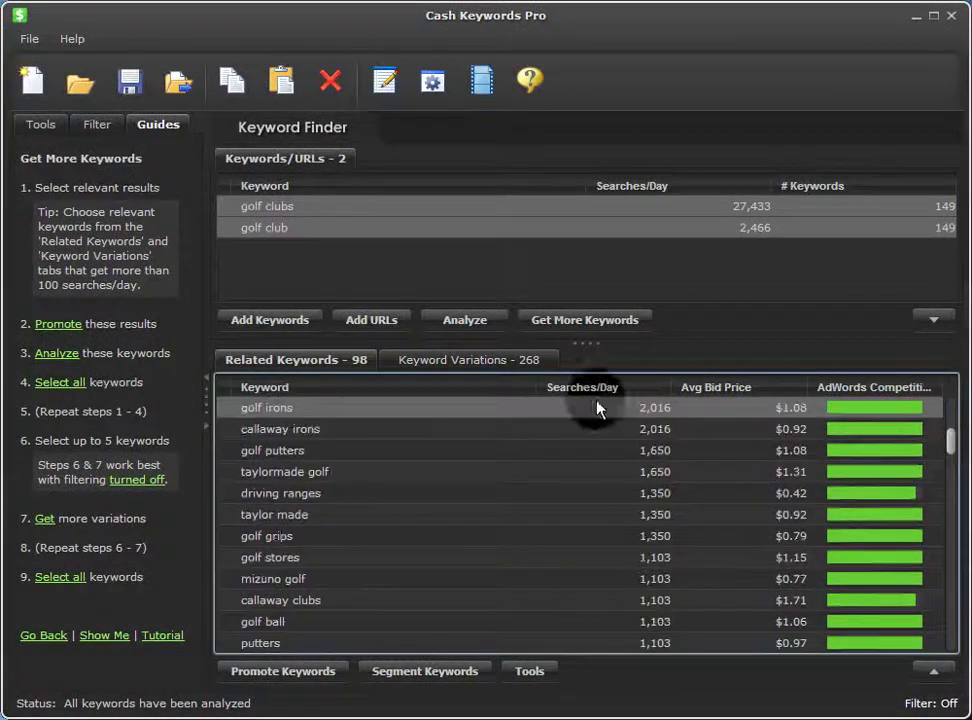
pyautogui.keyDown('ctrl'); pyautogui.click(316, 456); pyautogui.keyUp('ctrl')
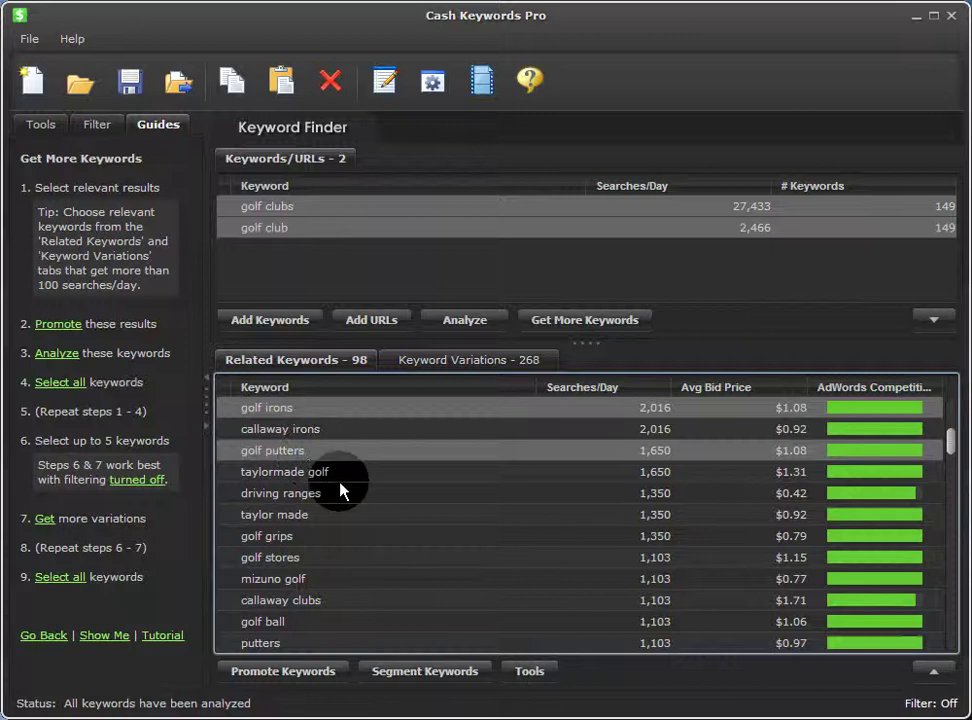
pyautogui.click(64, 330)
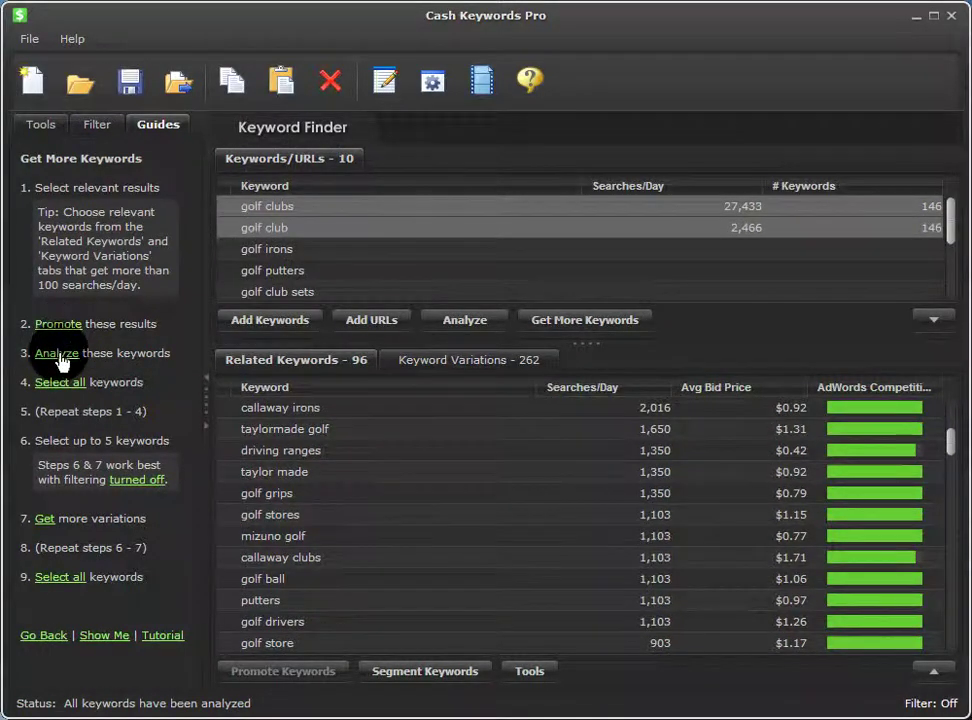
# - Analyze the promoted keywords and show the keyword variations for the entire keyword list
pyautogui.click(57, 354)
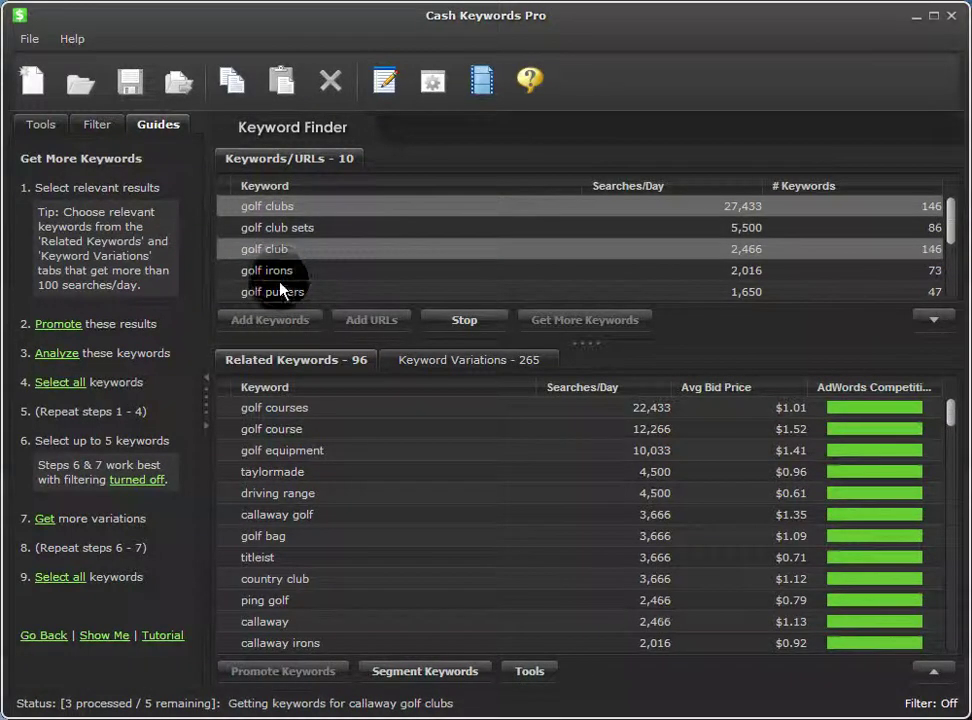
pyautogui.click(278, 207)
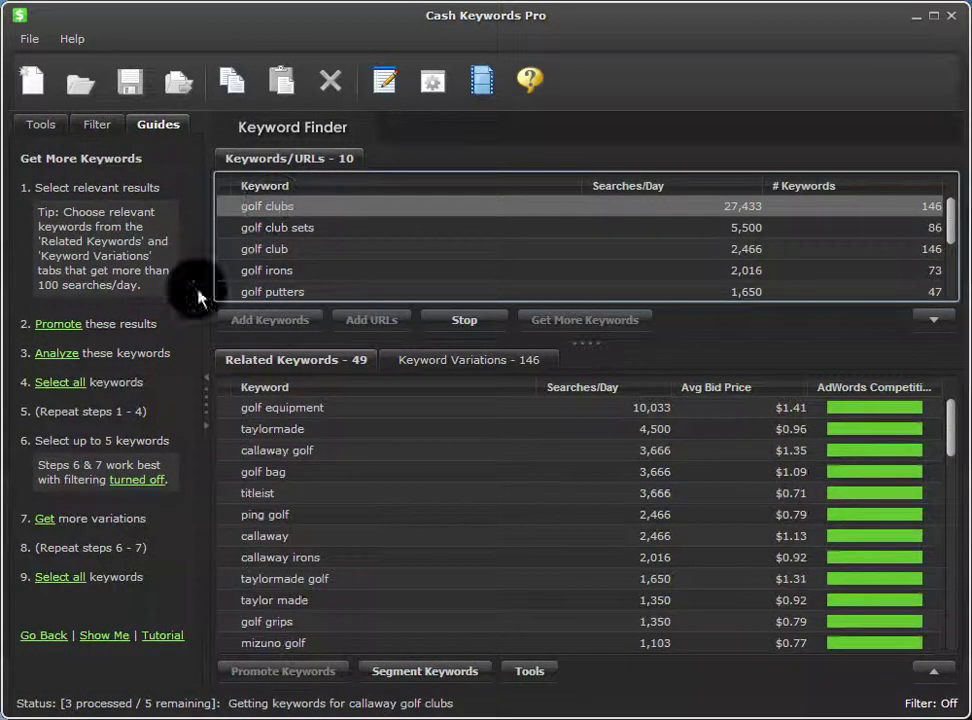
pyautogui.click(70, 388)
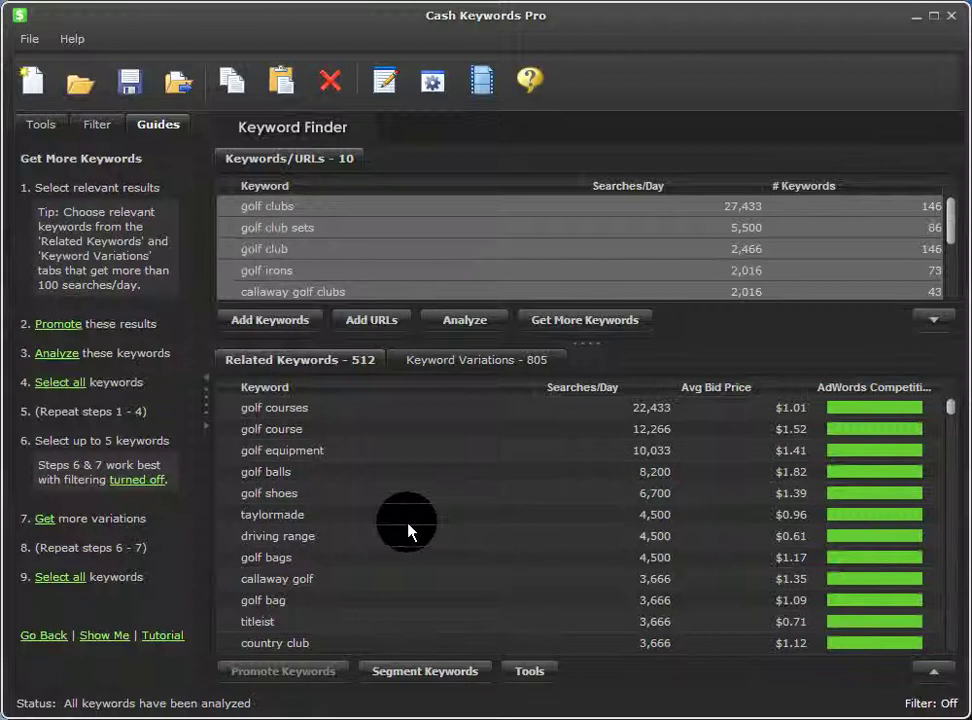
pyautogui.click(421, 366)
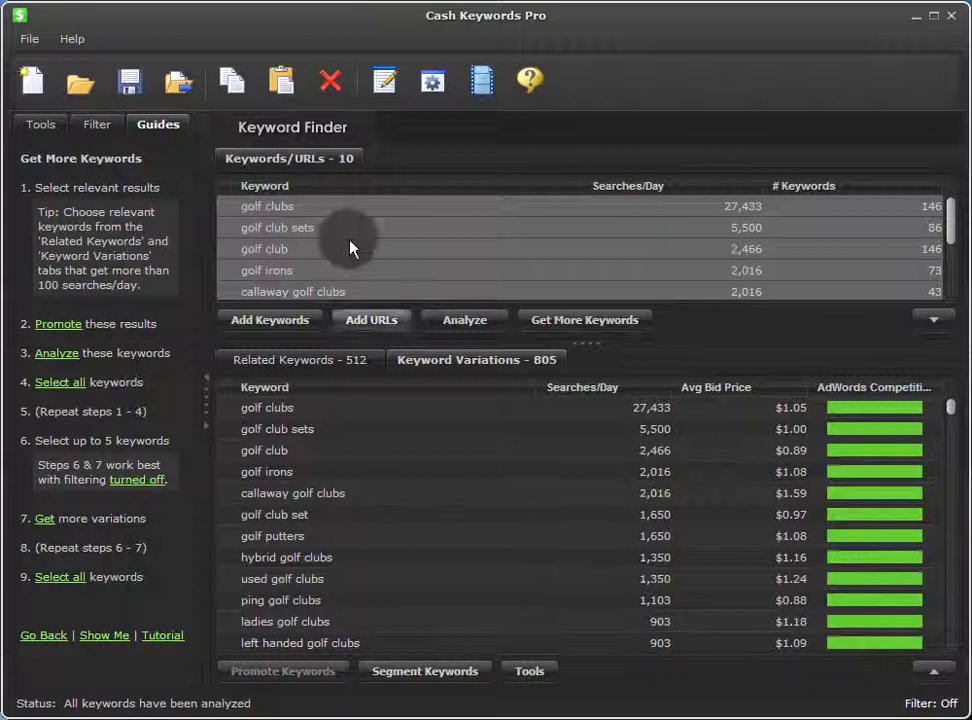
# - Get more variations for the first five keywords in the list, golf clubs through callaway golf clubs
pyautogui.click(323, 209)
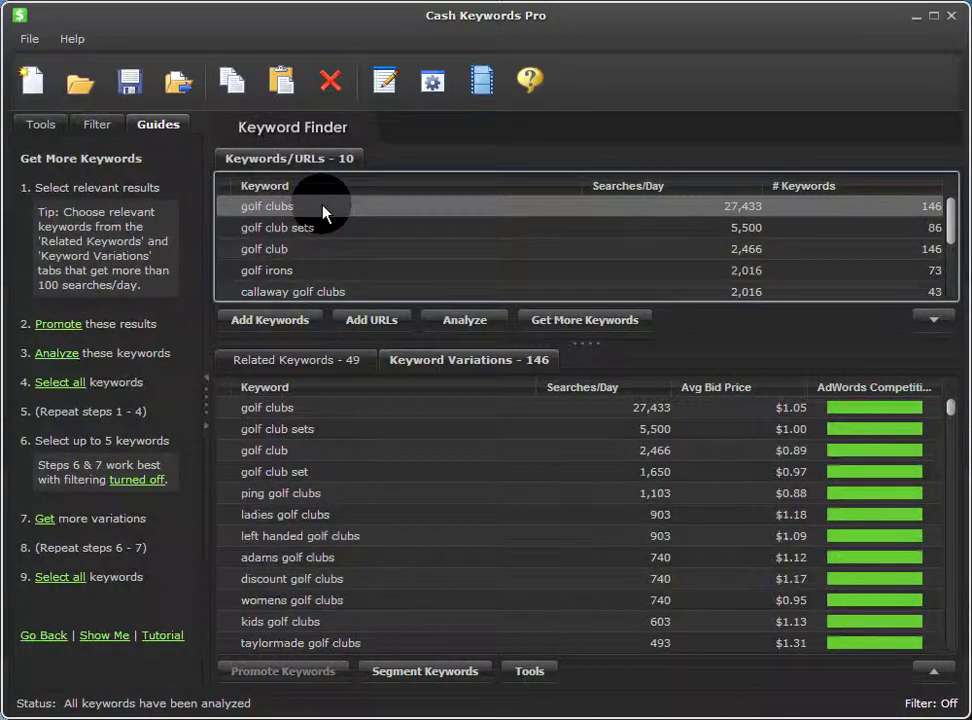
pyautogui.hotkey('shift', 'Down')
pyautogui.hotkey('shift', 'Down')
pyautogui.hotkey('shift', 'Down')
pyautogui.hotkey('shift', 'Down')
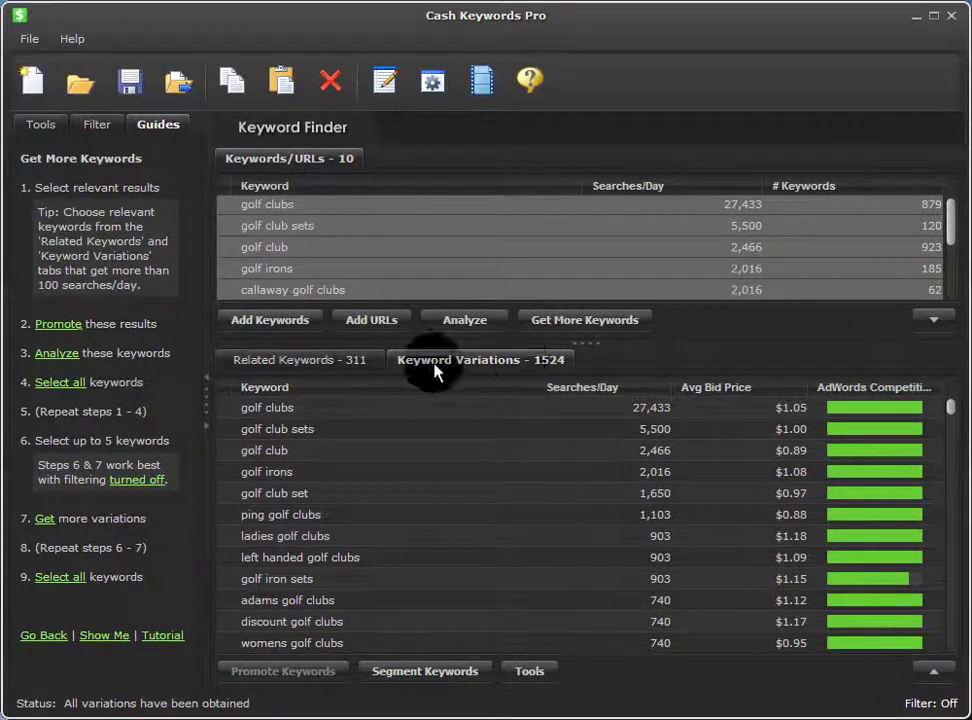
# - Get more variations for the last five keywords in the list, golf putters through ladies golf clubs
pyautogui.click(440, 296)
pyautogui.press('Down')
pyautogui.hotkey('shift', 'Down')
pyautogui.hotkey('shift', 'Down')
pyautogui.hotkey('shift', 'Down')
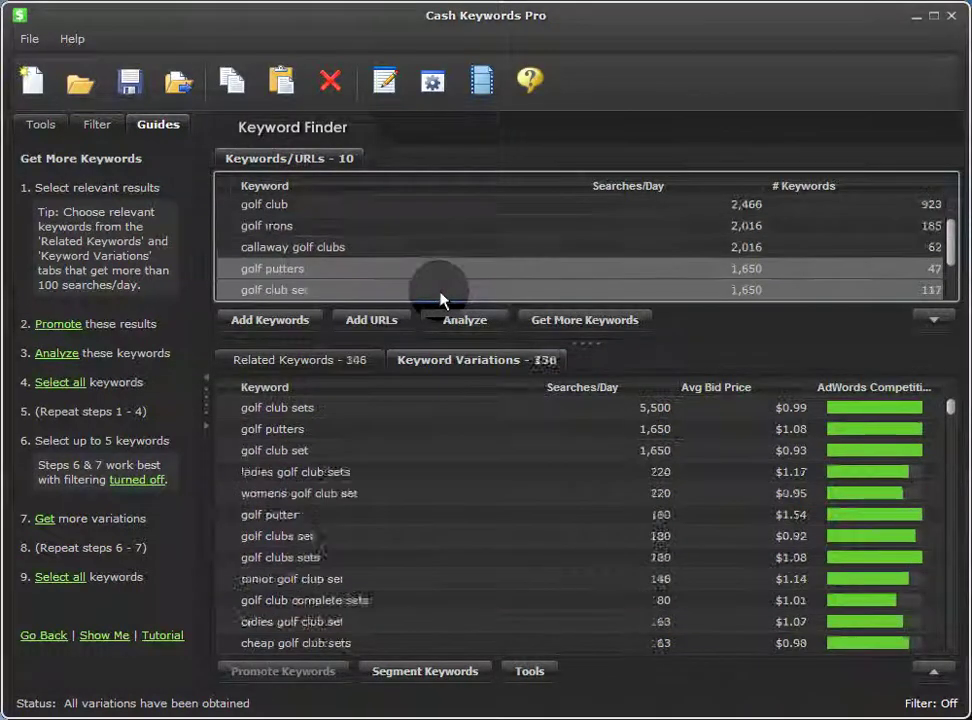
pyautogui.hotkey('shift', 'Down')
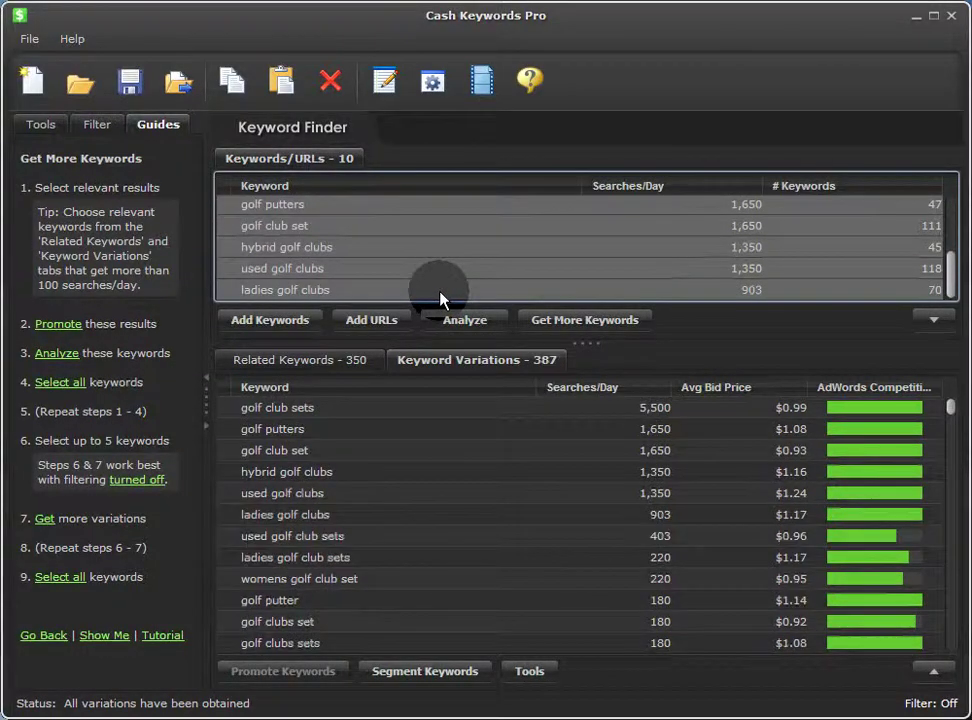
pyautogui.click(45, 519)
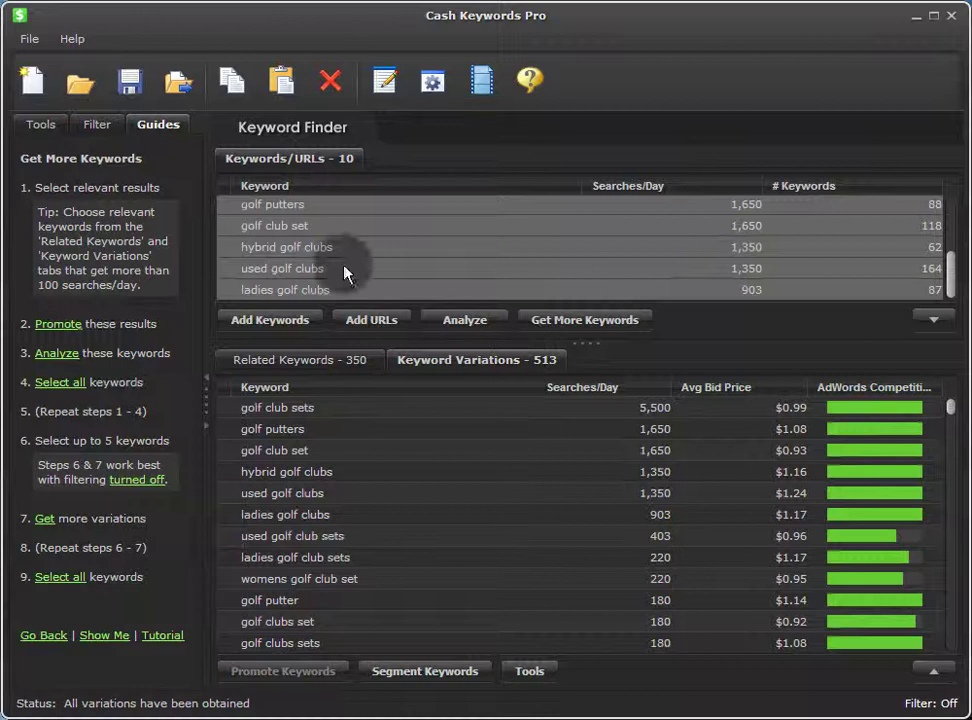
# - Apply the long-tail filter to the results of all keywords and display the filter's settings
pyautogui.click(50, 585)
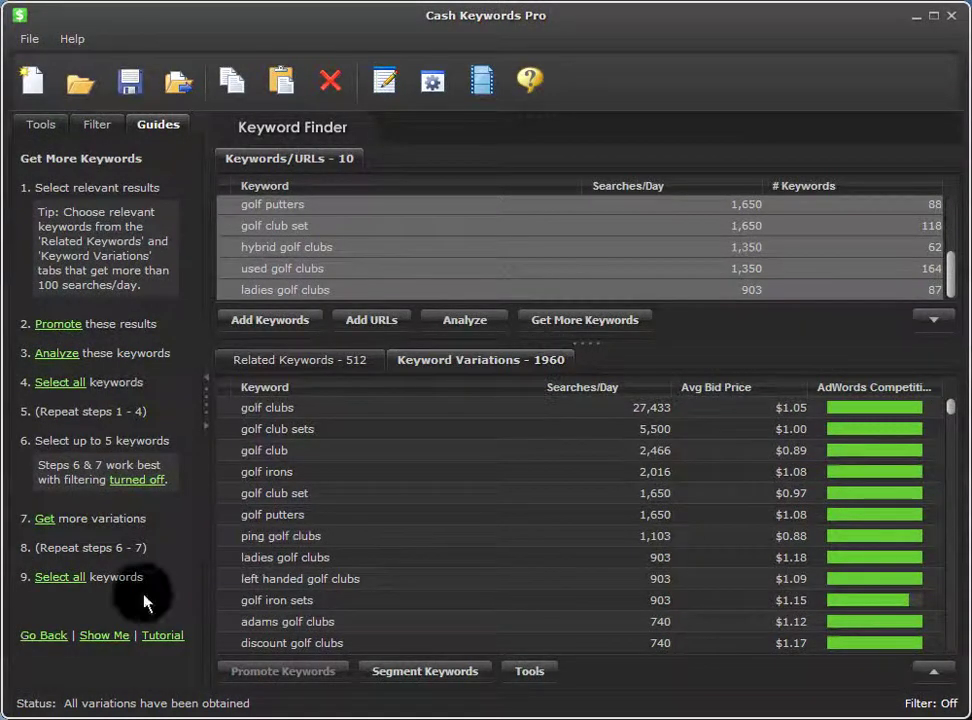
pyautogui.click(36, 636)
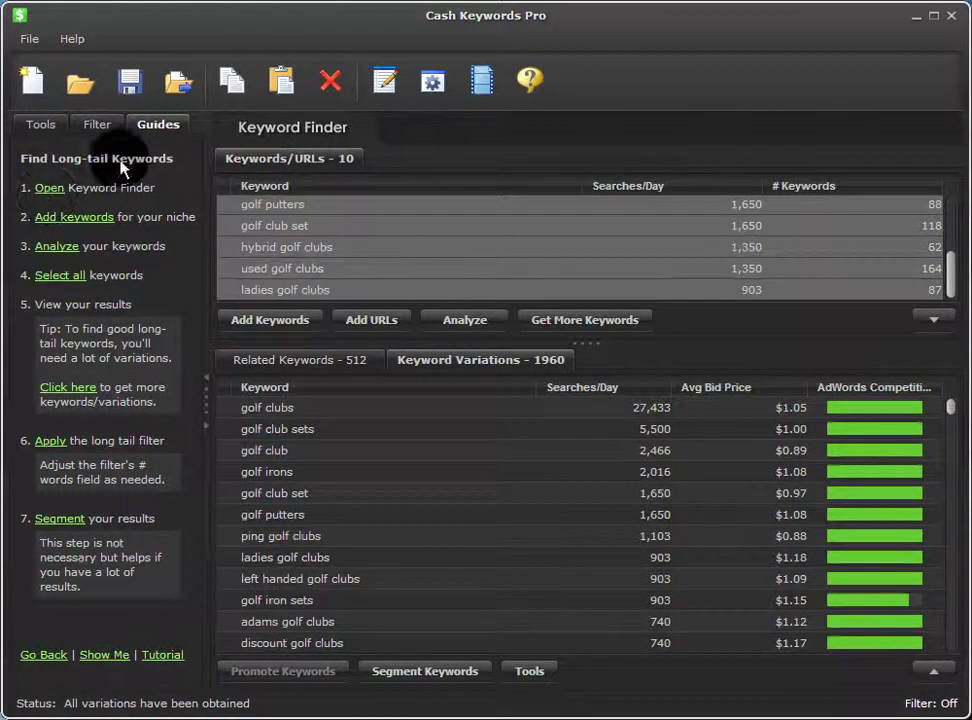
pyautogui.click(52, 441)
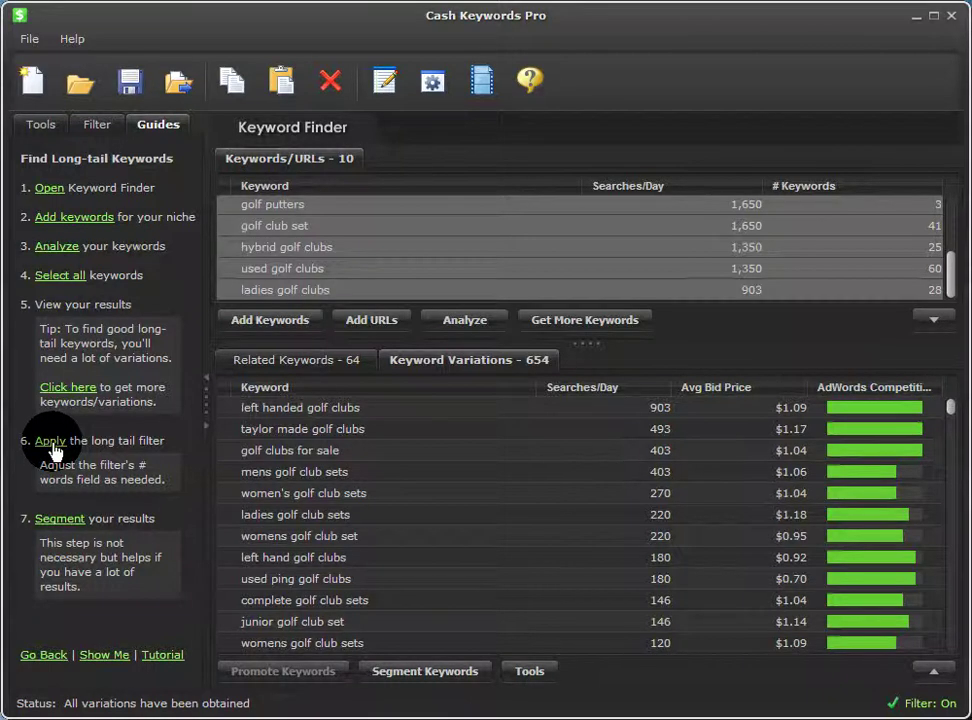
pyautogui.click(97, 134)
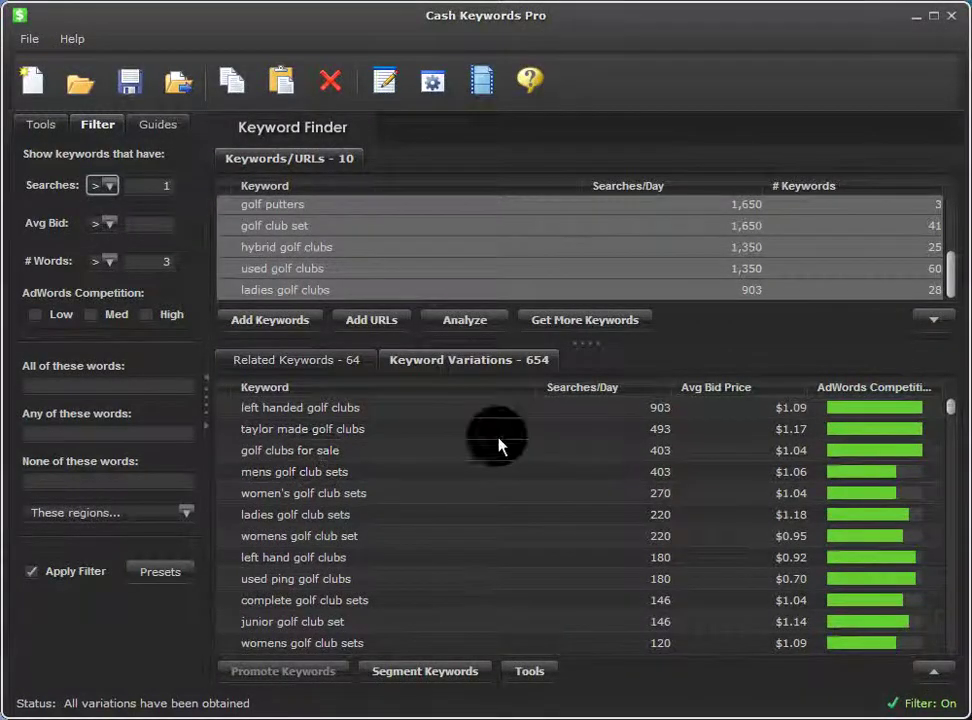
pyautogui.moveTo(951, 410)
pyautogui.mouseDown()
pyautogui.moveTo(950, 447)
pyautogui.moveTo(942, 405)
pyautogui.mouseUp()
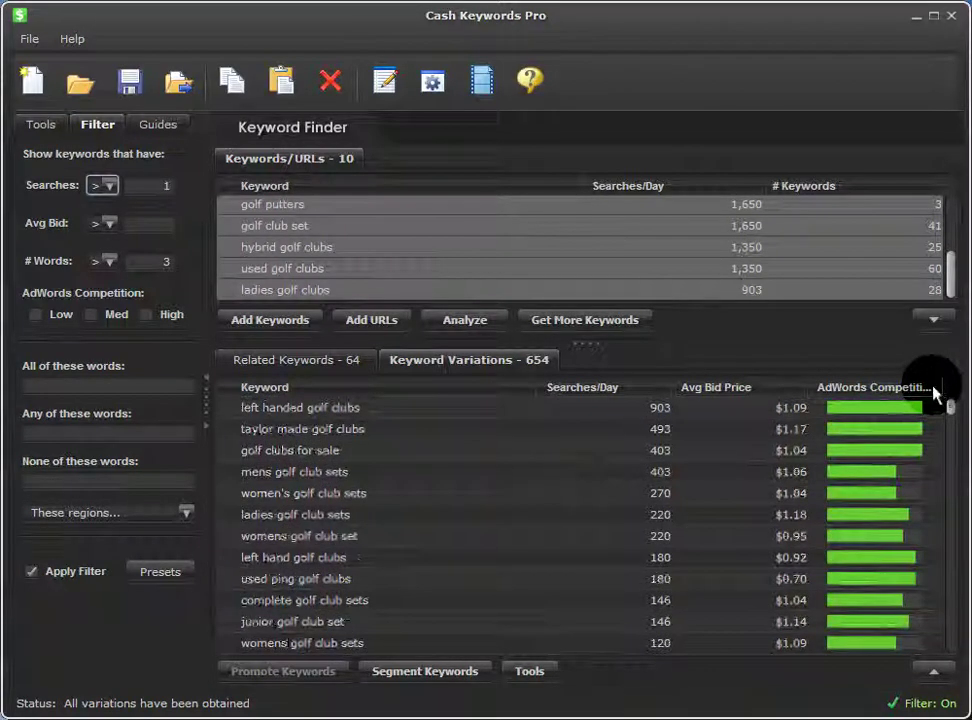